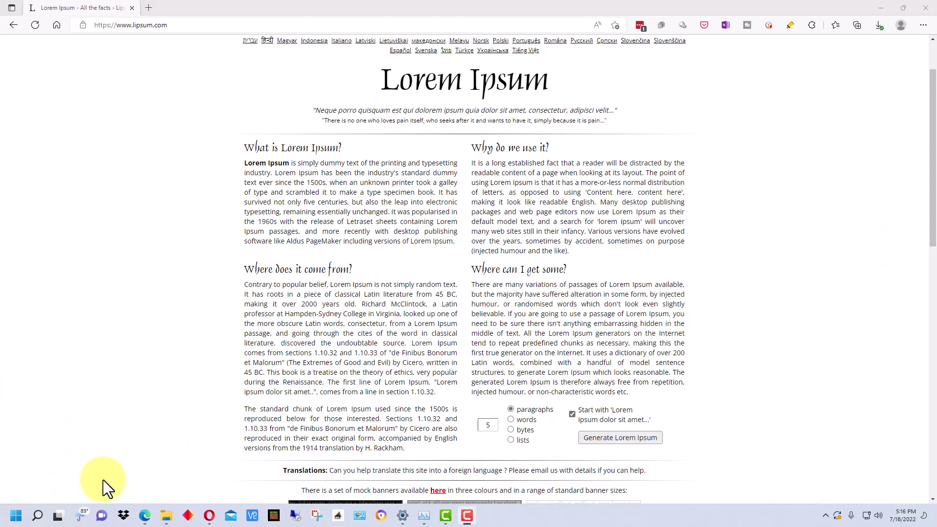
# Step: Launch Windows Settings from the Start menu
pyautogui.click(16, 515)
pyautogui.click(140, 272)
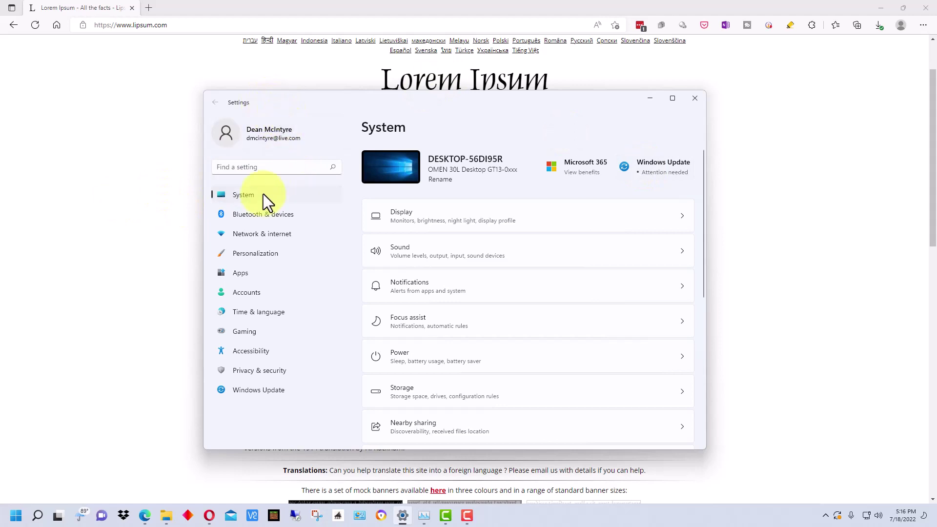
pyautogui.scroll(-3, 564, 233)
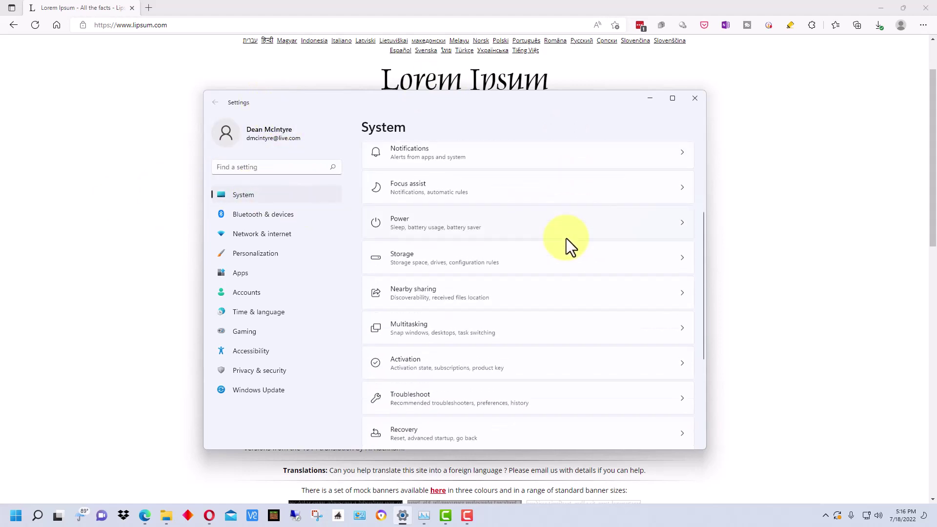
pyautogui.scroll(-2, 566, 238)
pyautogui.scroll(-3, 566, 238)
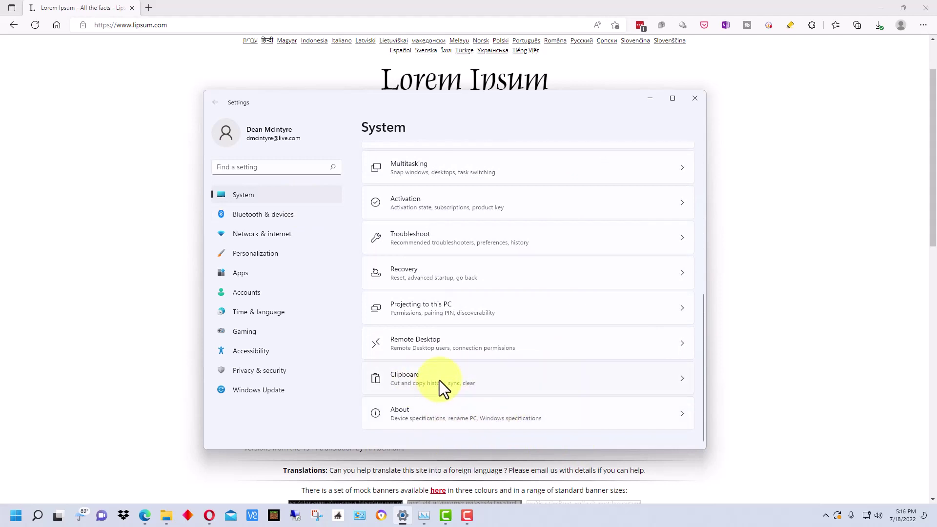
pyautogui.click(467, 387)
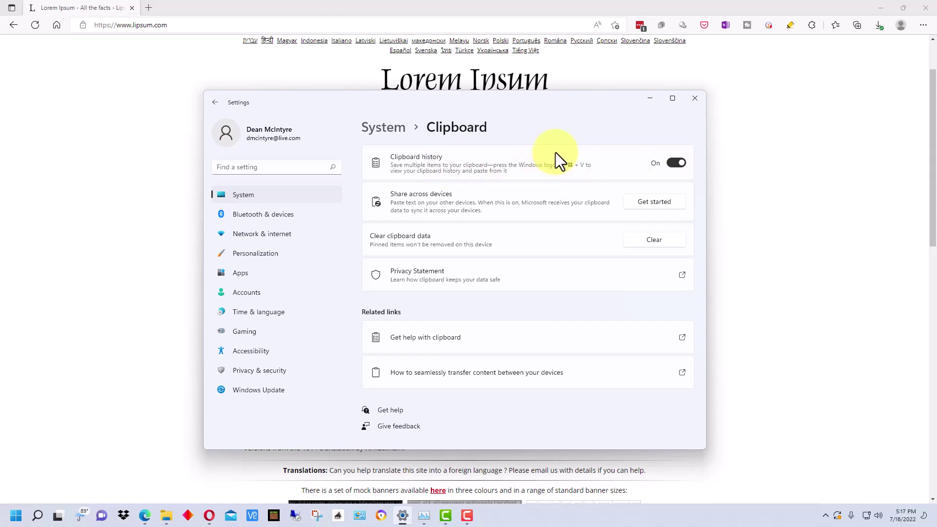
# Step: Show the clipboard history panel with three copied Lorem Ipsum passages, then return to Edge
pyautogui.press('super+v')
pyautogui.moveTo(578, 257); pyautogui.dragTo(512, 140)
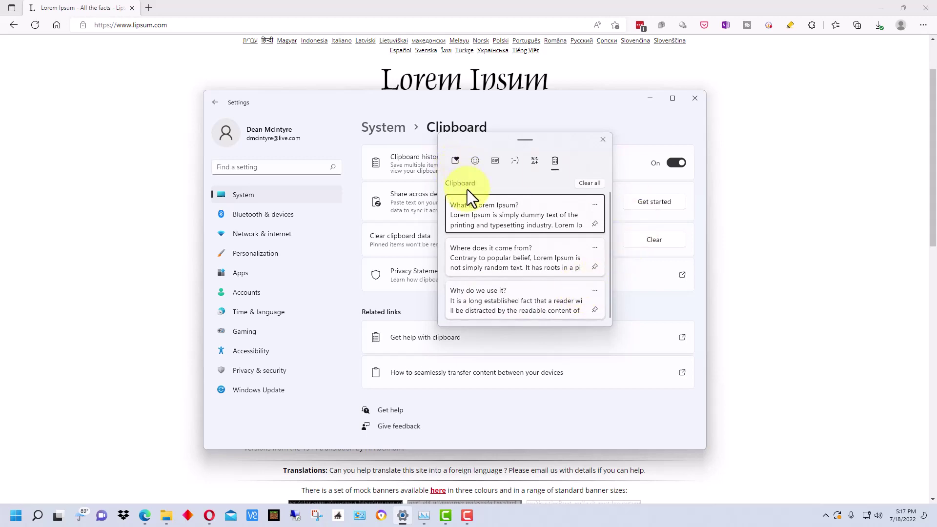
pyautogui.click(137, 295)
# Step: Select the large 'Lorem Ipsum' heading at the top of the Edge page
pyautogui.click(468, 69)
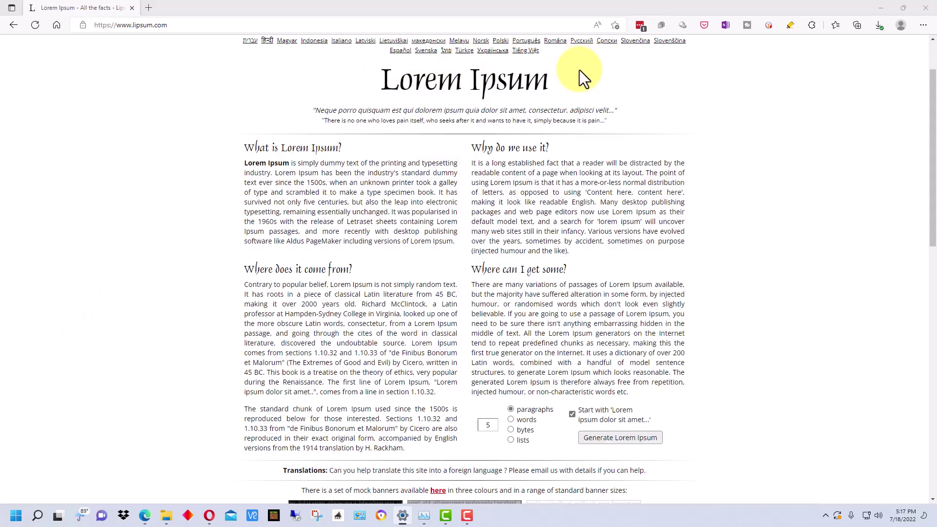
pyautogui.moveTo(557, 80); pyautogui.dragTo(380, 84)
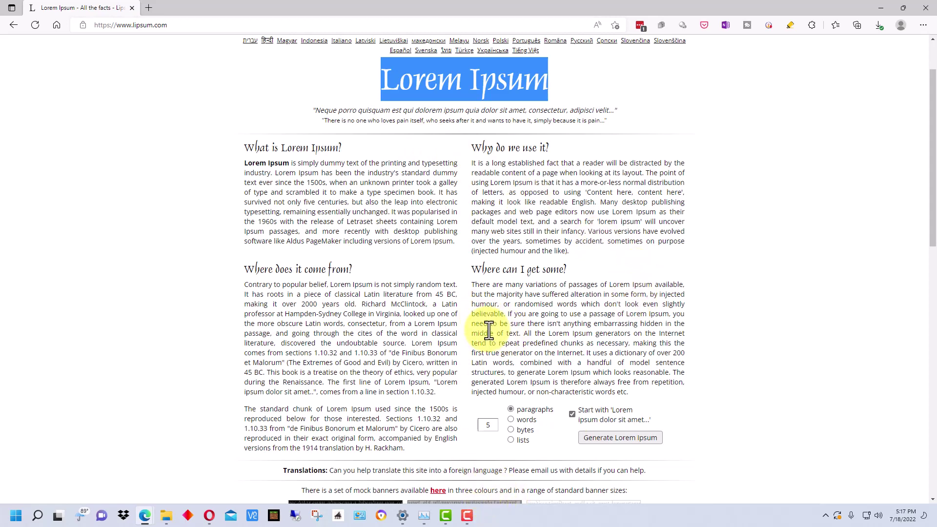
# Step: Choose the 'What is Lorem Ipsum?' clipboard entry, then reshow the history above it
pyautogui.press('super+v')
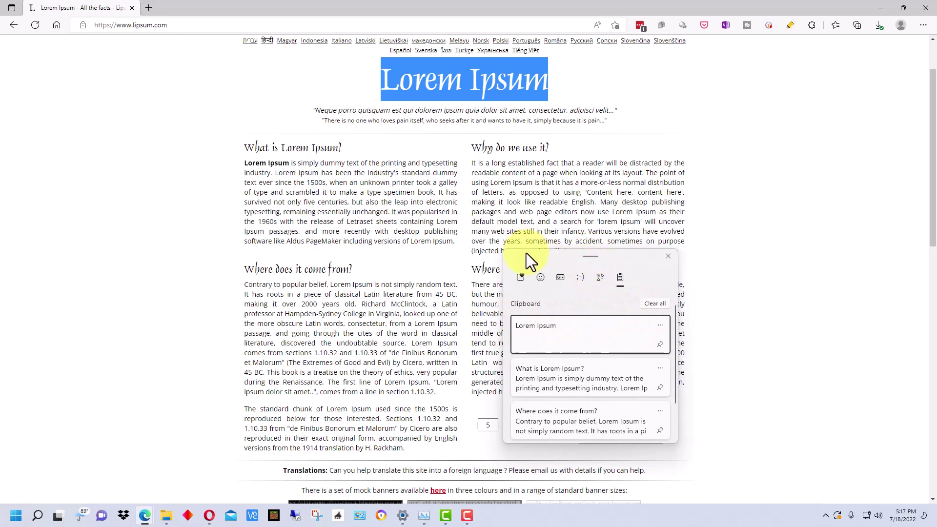
pyautogui.moveTo(530, 260); pyautogui.dragTo(501, 182)
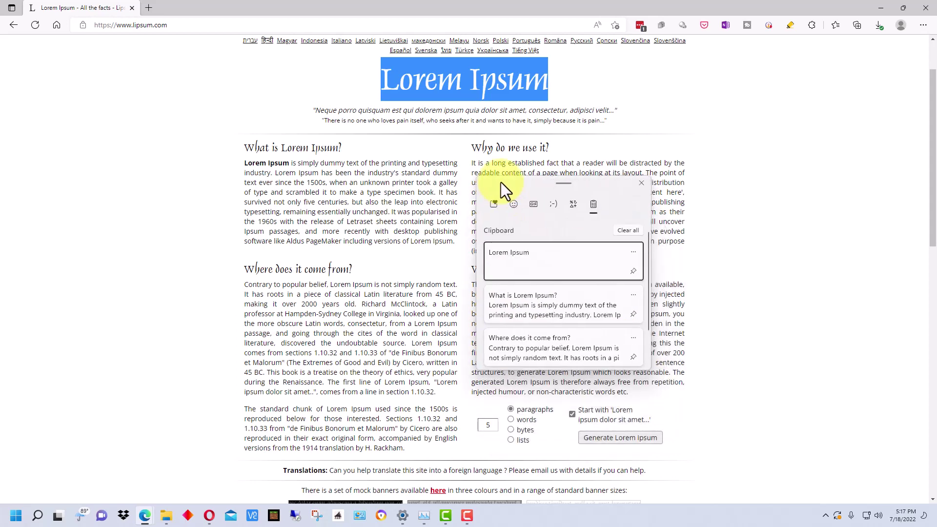
pyautogui.click(558, 312)
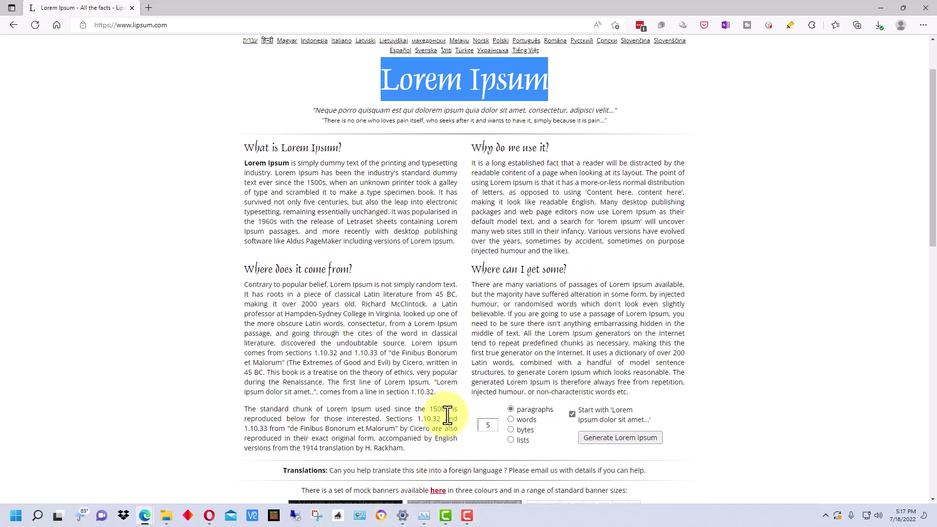
pyautogui.press('super+v')
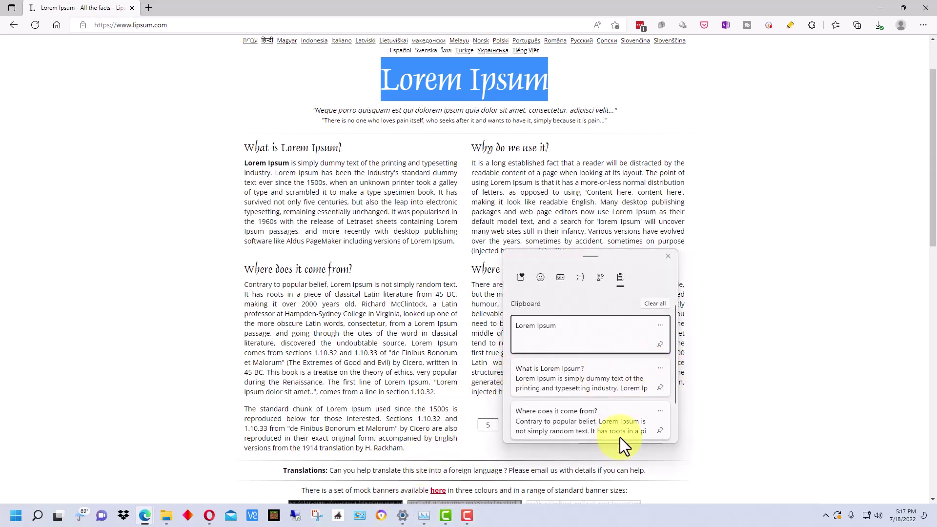
pyautogui.moveTo(610, 260); pyautogui.dragTo(571, 166)
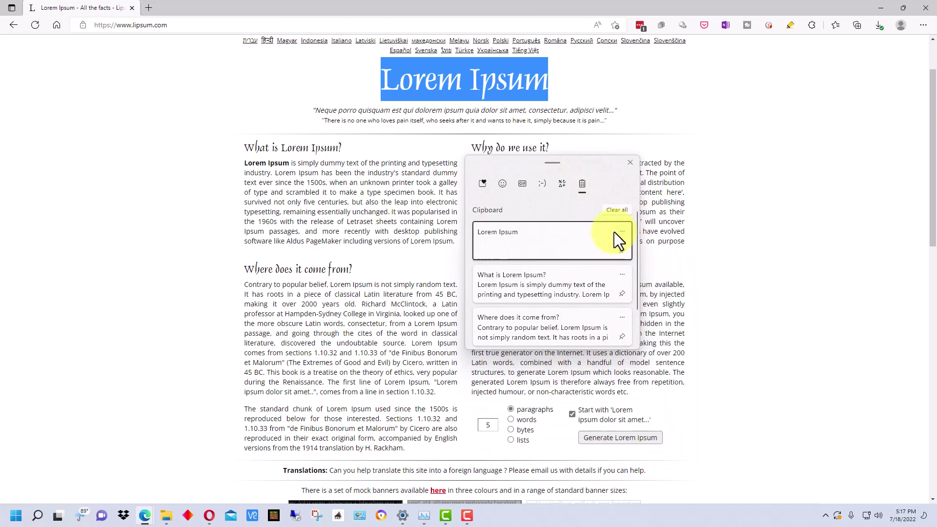
pyautogui.scroll(-1, 615, 238)
pyautogui.scroll(1, 592, 248)
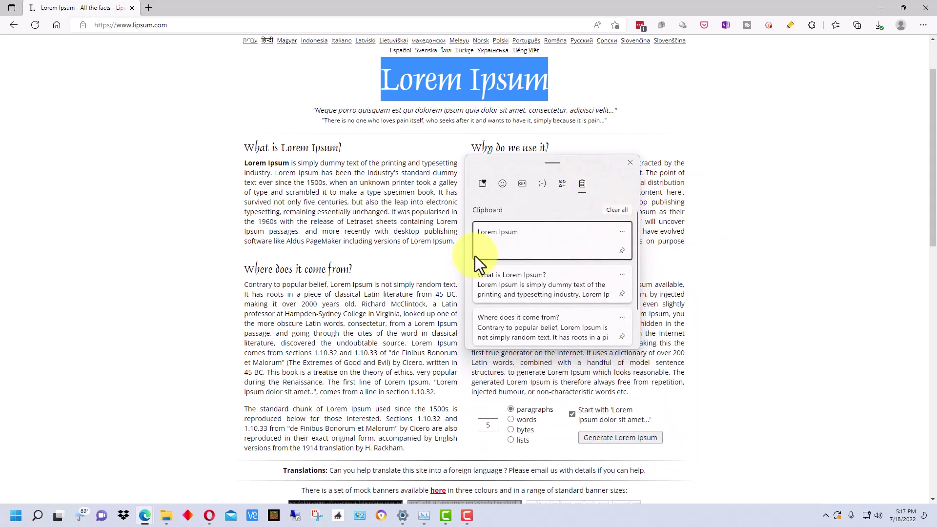
pyautogui.scroll(-1, 573, 260)
pyautogui.scroll(1, 572, 266)
# Step: Wipe all three saved entries from the clipboard history panel with Clear all
pyautogui.click(623, 208)
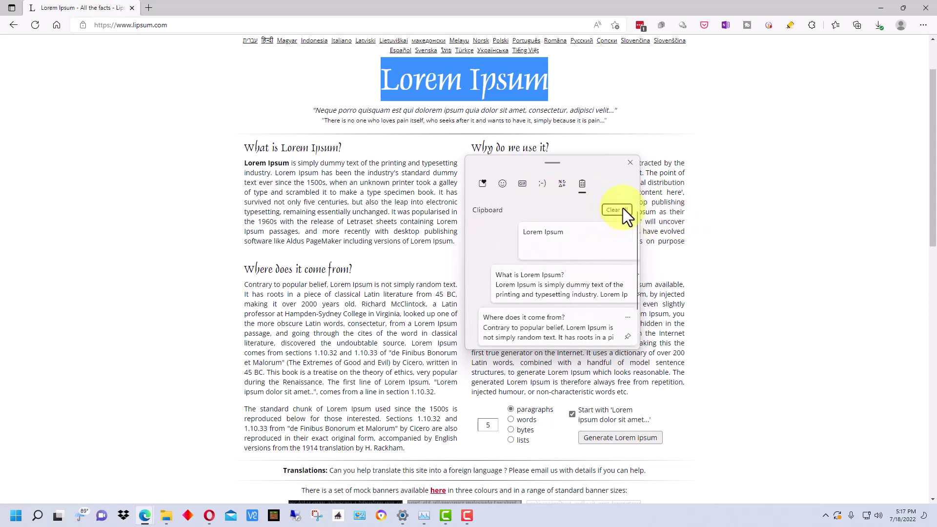